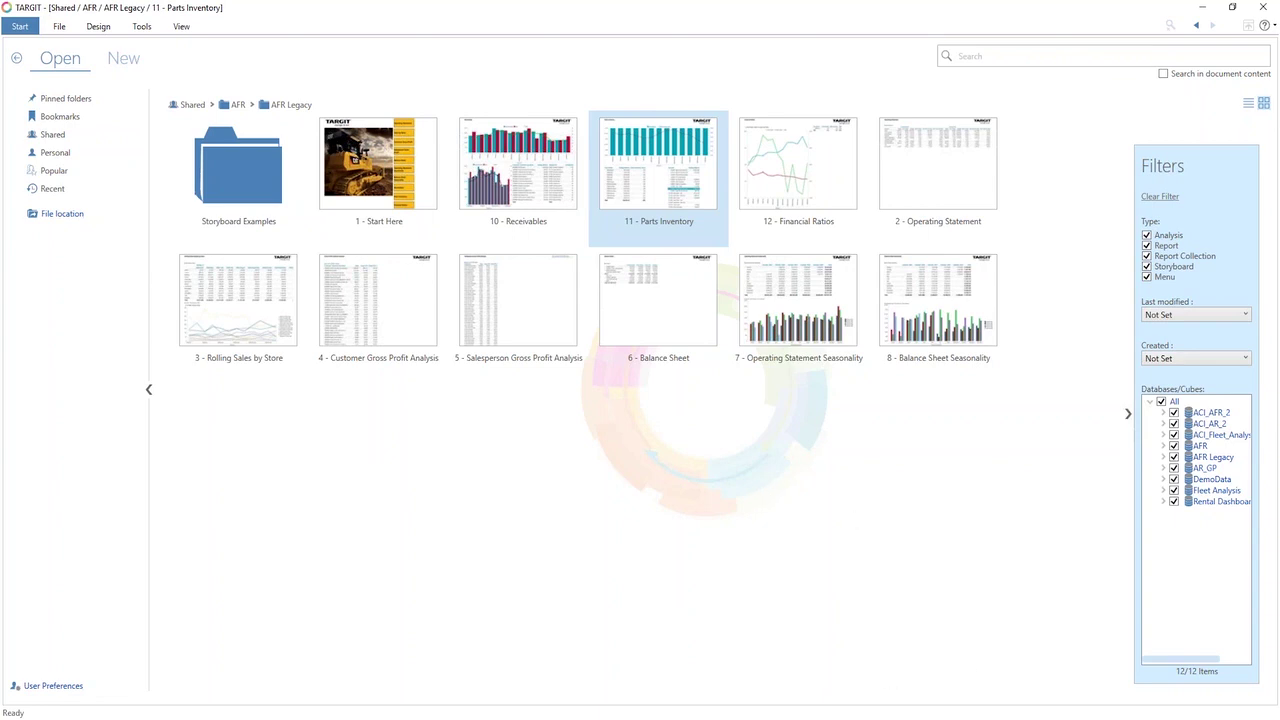
Open the "2 - Operating Statement" analysis from the AFR Legacy folder and show its source data
left_click(938, 168)
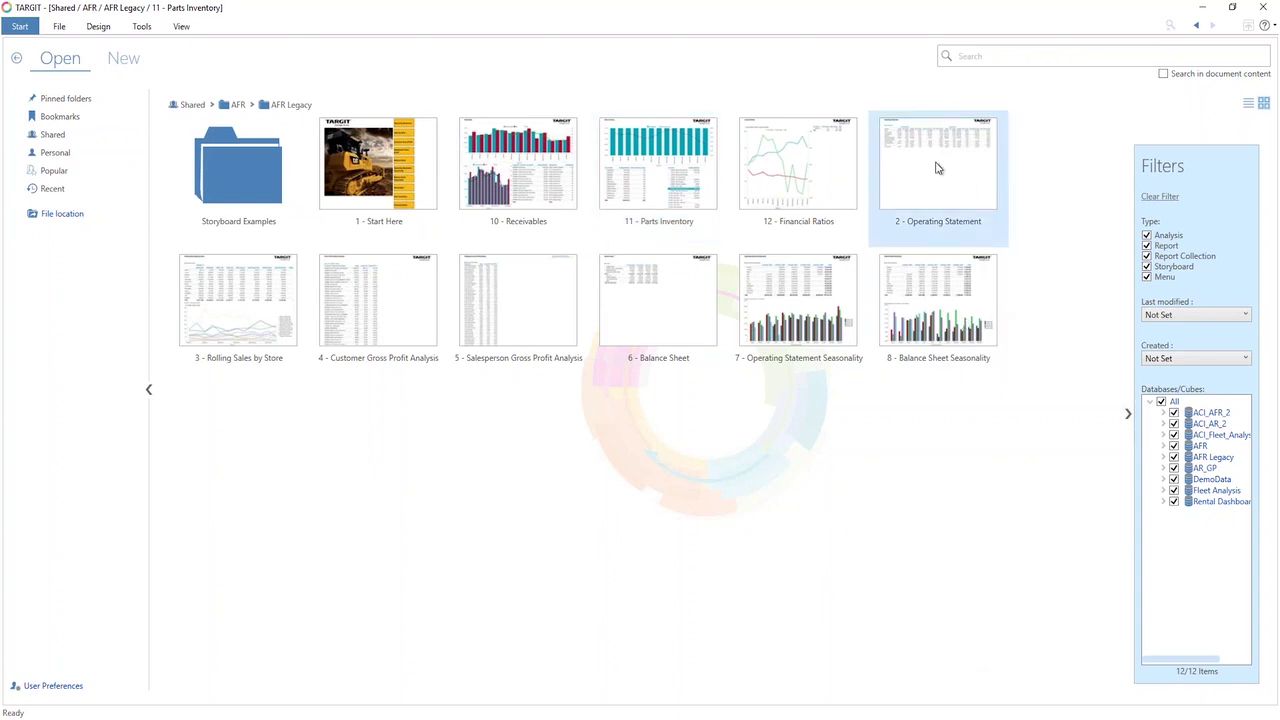
double_click(938, 168)
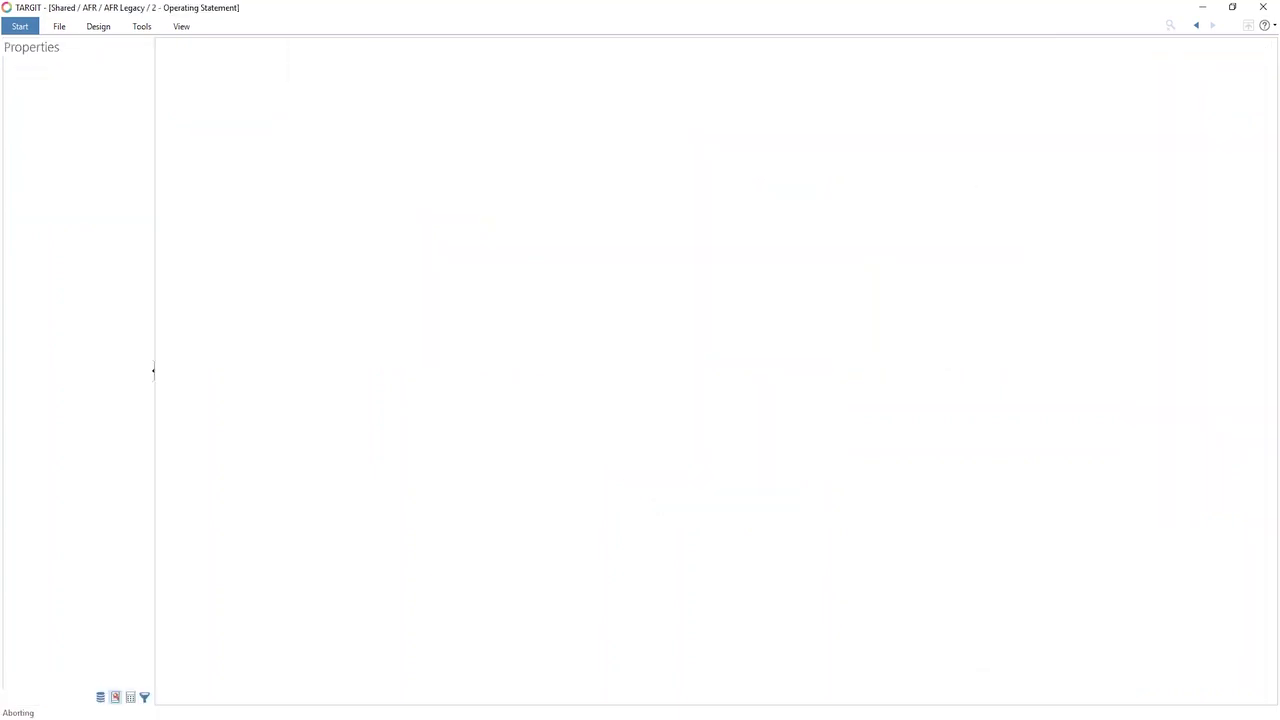
left_click(100, 697)
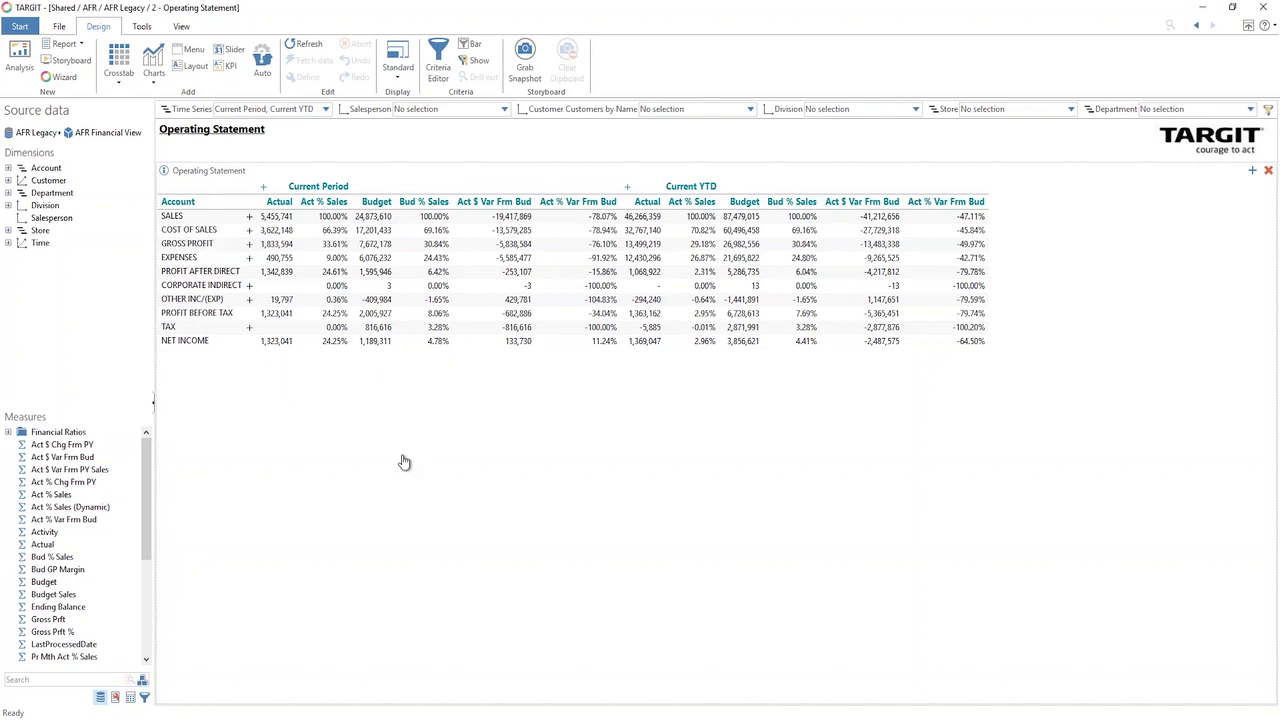
Review the Time Series criteria options, and filter the operating statement to the Baraboo store
left_click(326, 110)
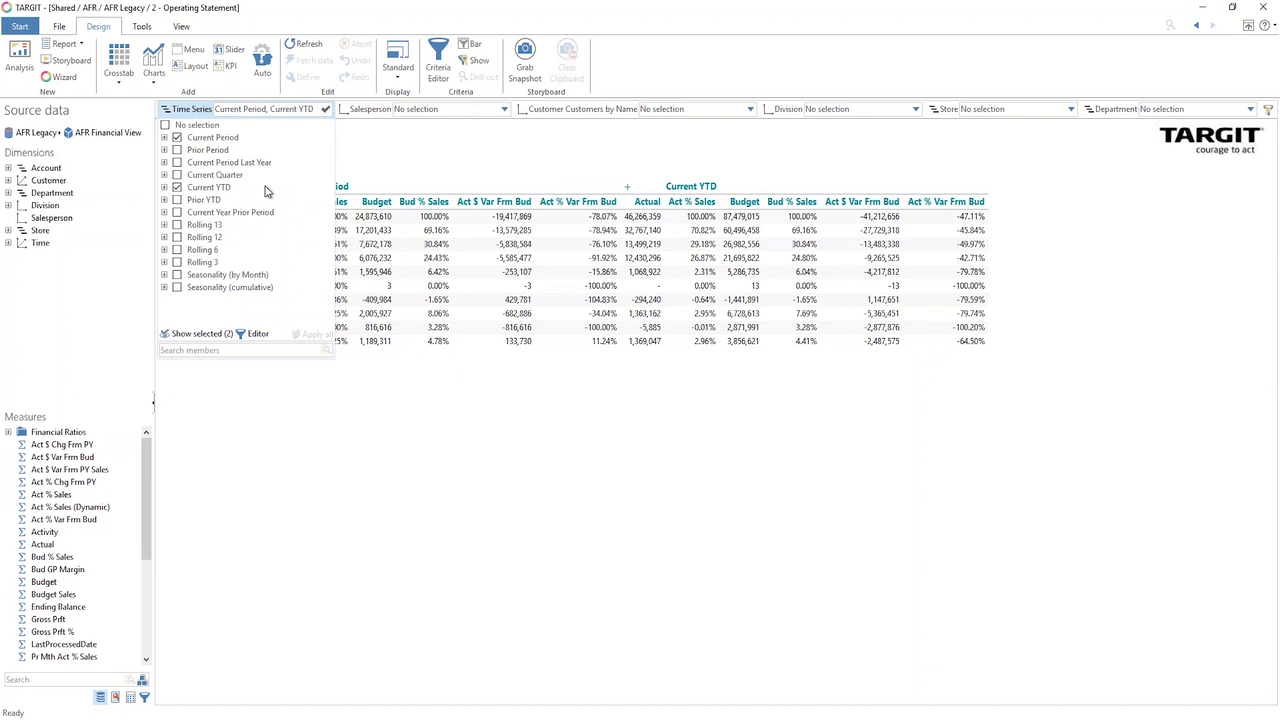
left_click(378, 161)
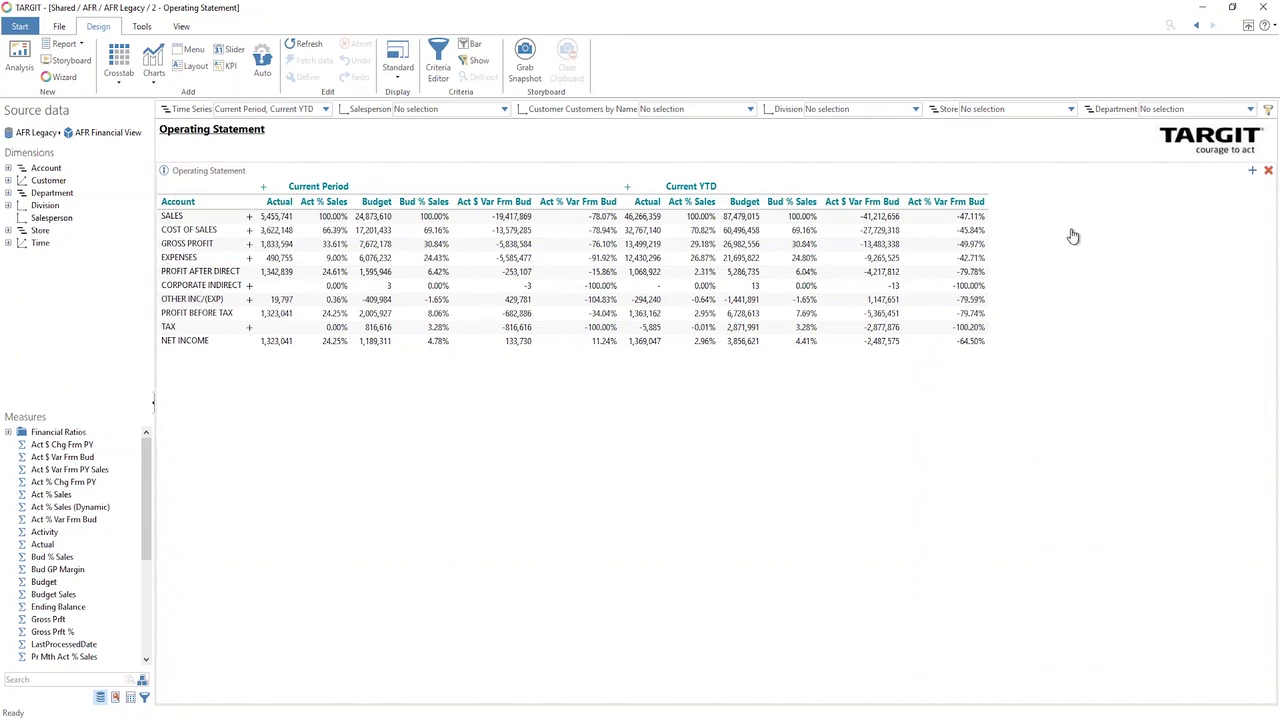
left_click(1071, 109)
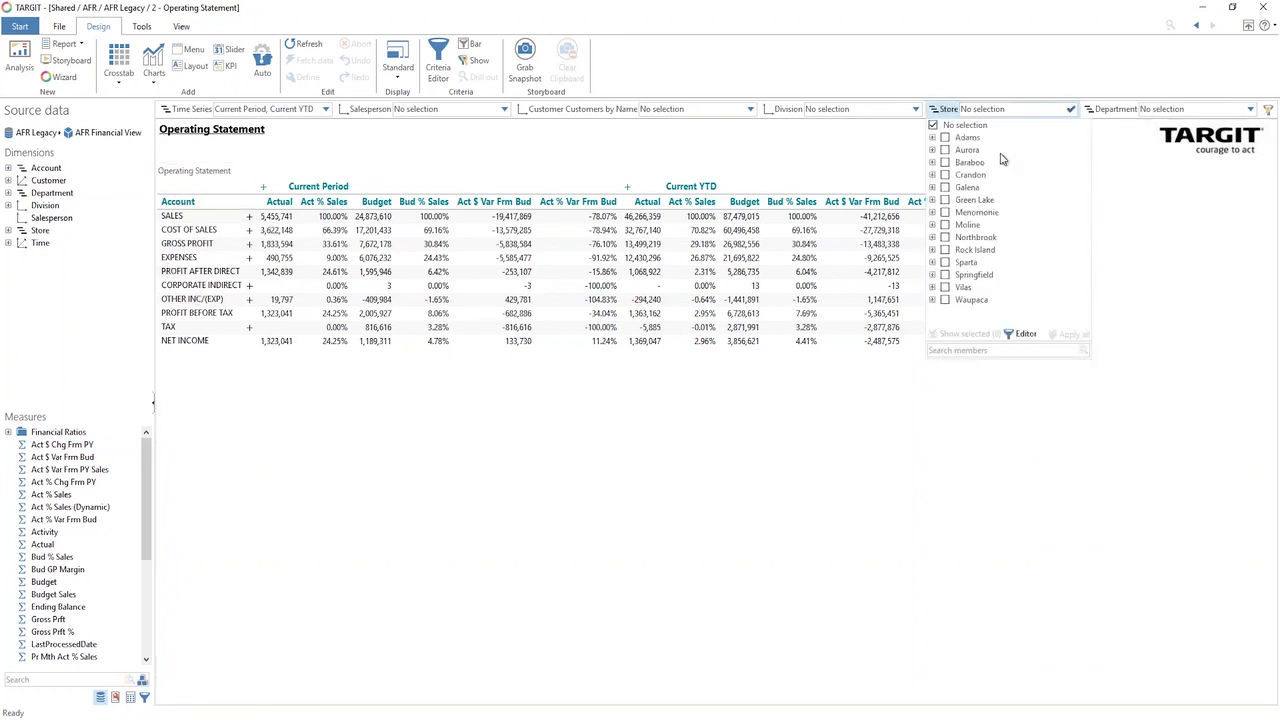
left_click(945, 162)
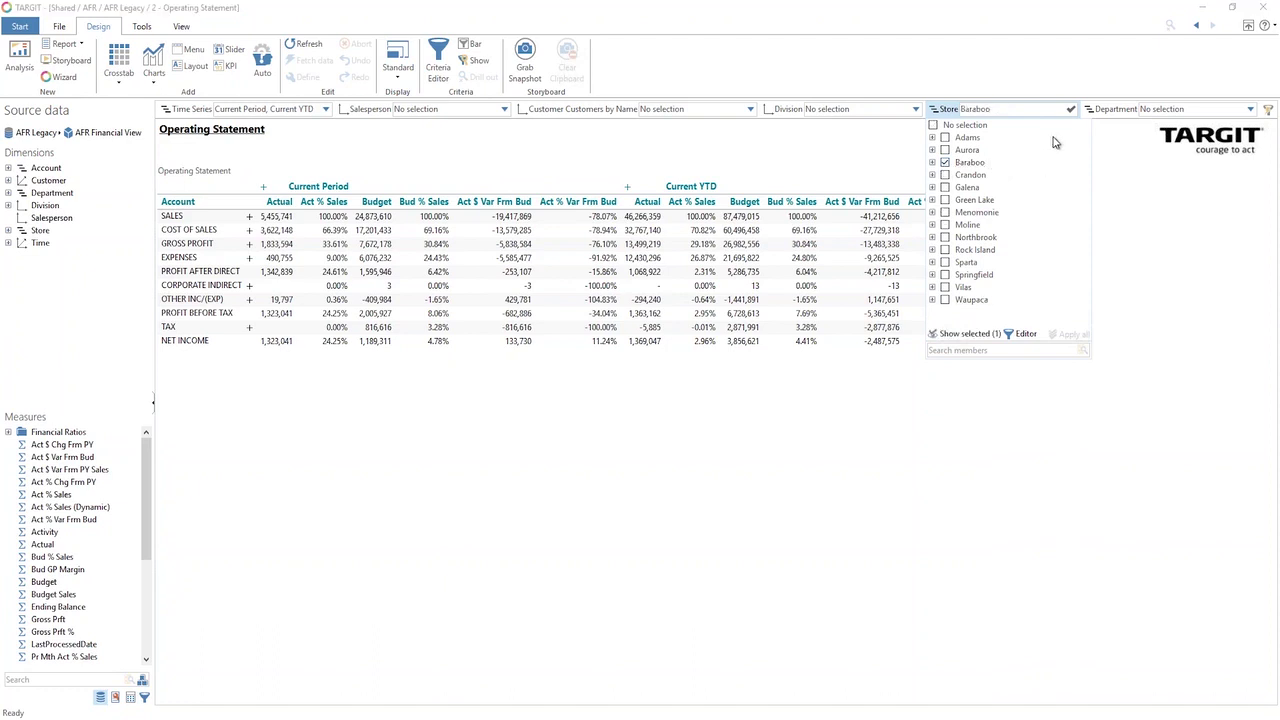
left_click(1070, 110)
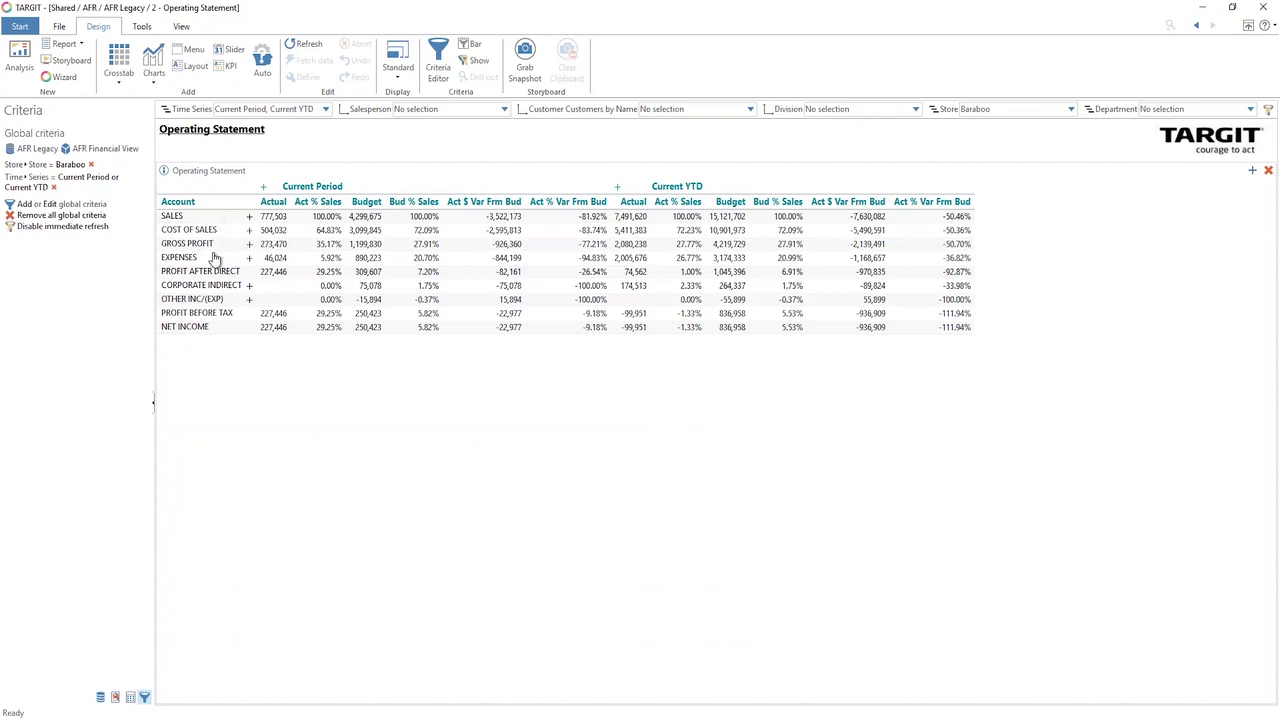
Replace Current Period with Prior Period in the Time Series criteria, keeping Current YTD selected
left_click(325, 109)
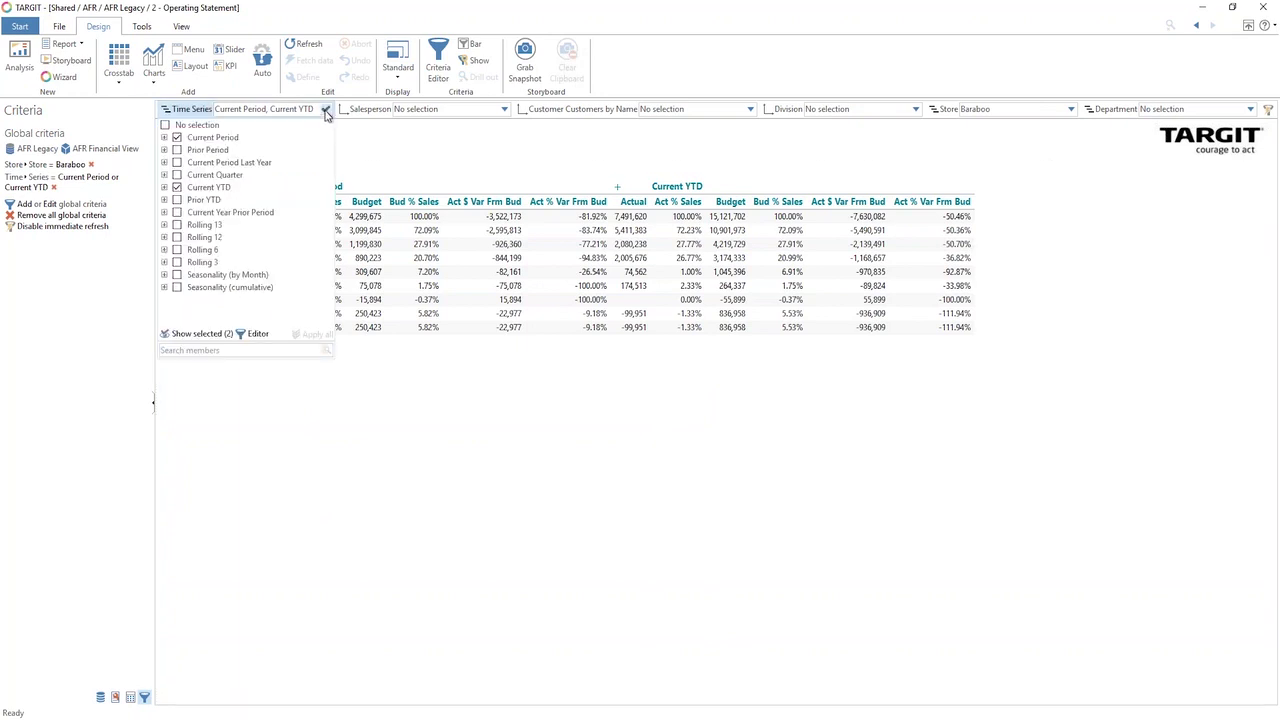
left_click(177, 150)
left_click(177, 137)
left_click(325, 109)
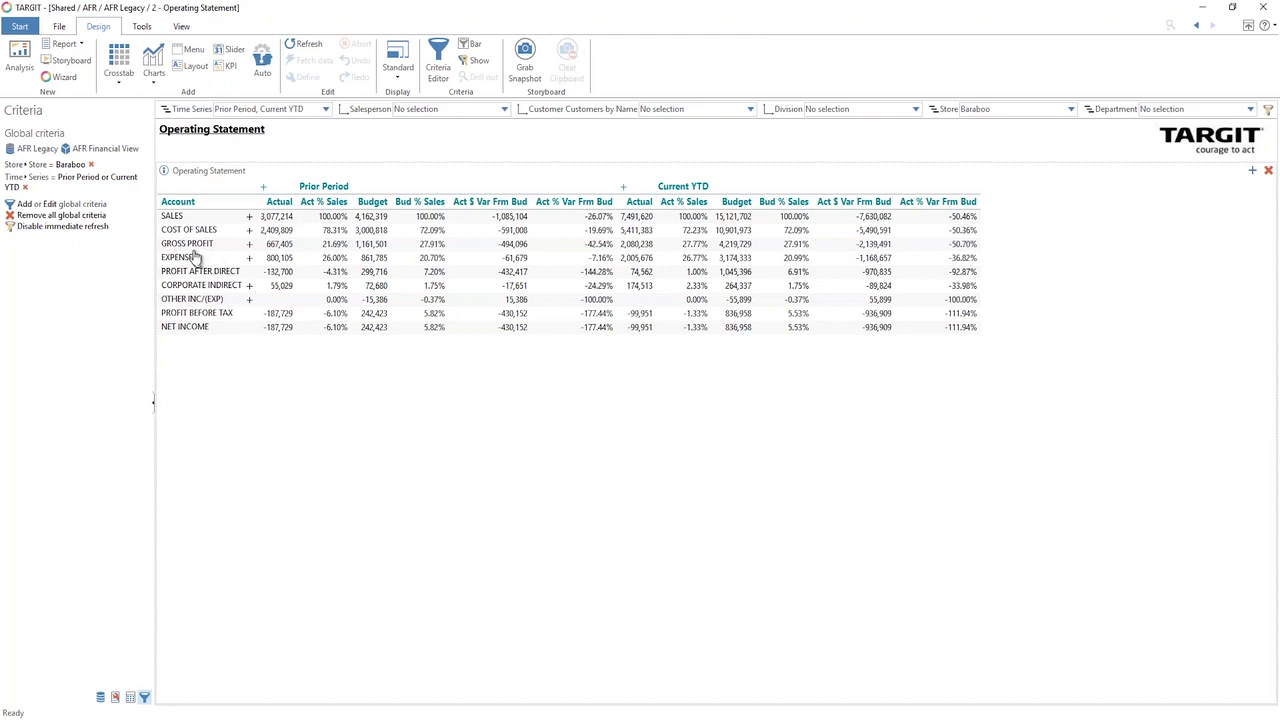
Expand the Expenses account, including its Supplies and General group, down to the individual accounts
left_click(249, 259)
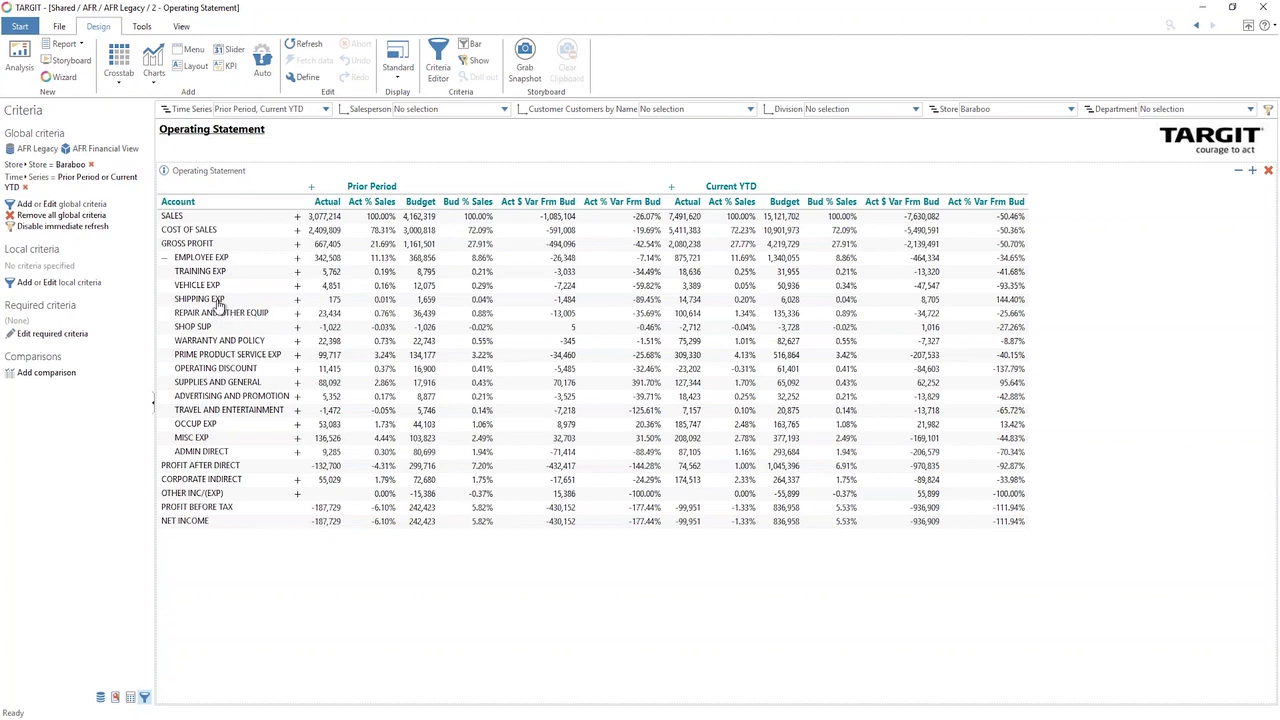
left_click(297, 386)
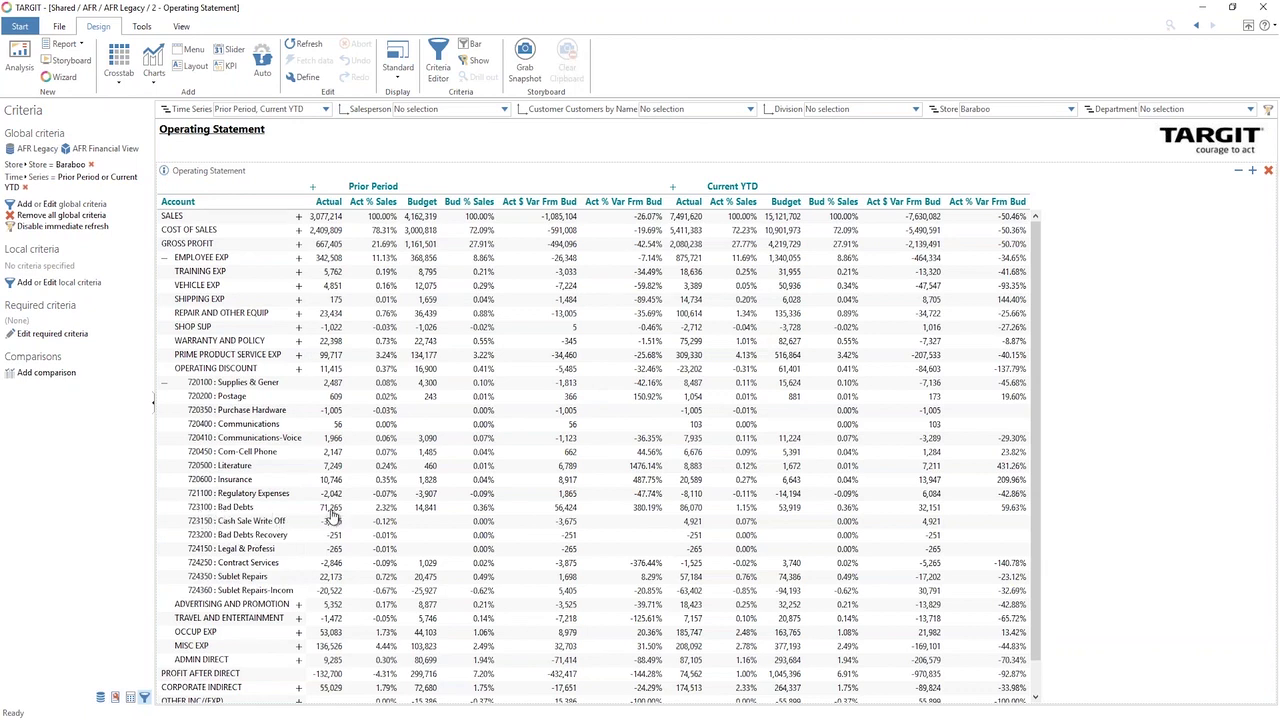
Drill through the Prior Period actual of account 723100 Bad Debts to Document Detail, review all columns, and close the detail
left_click(330, 514)
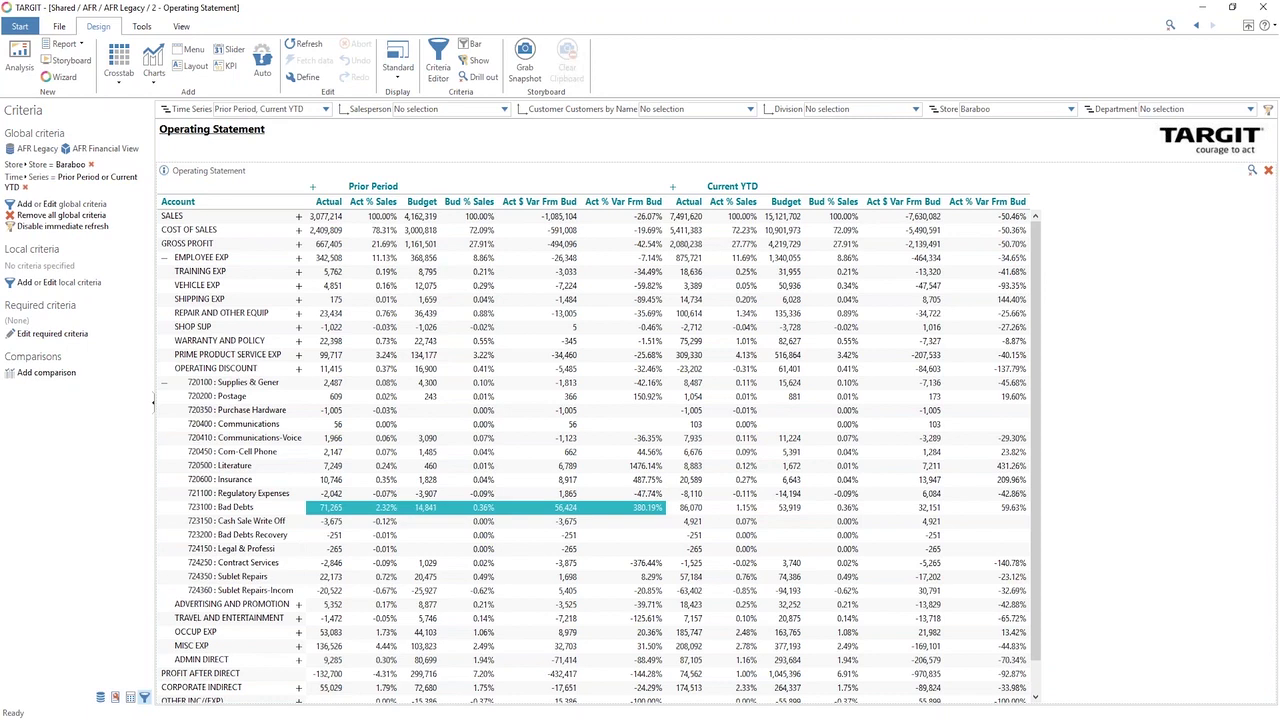
right_click(331, 512)
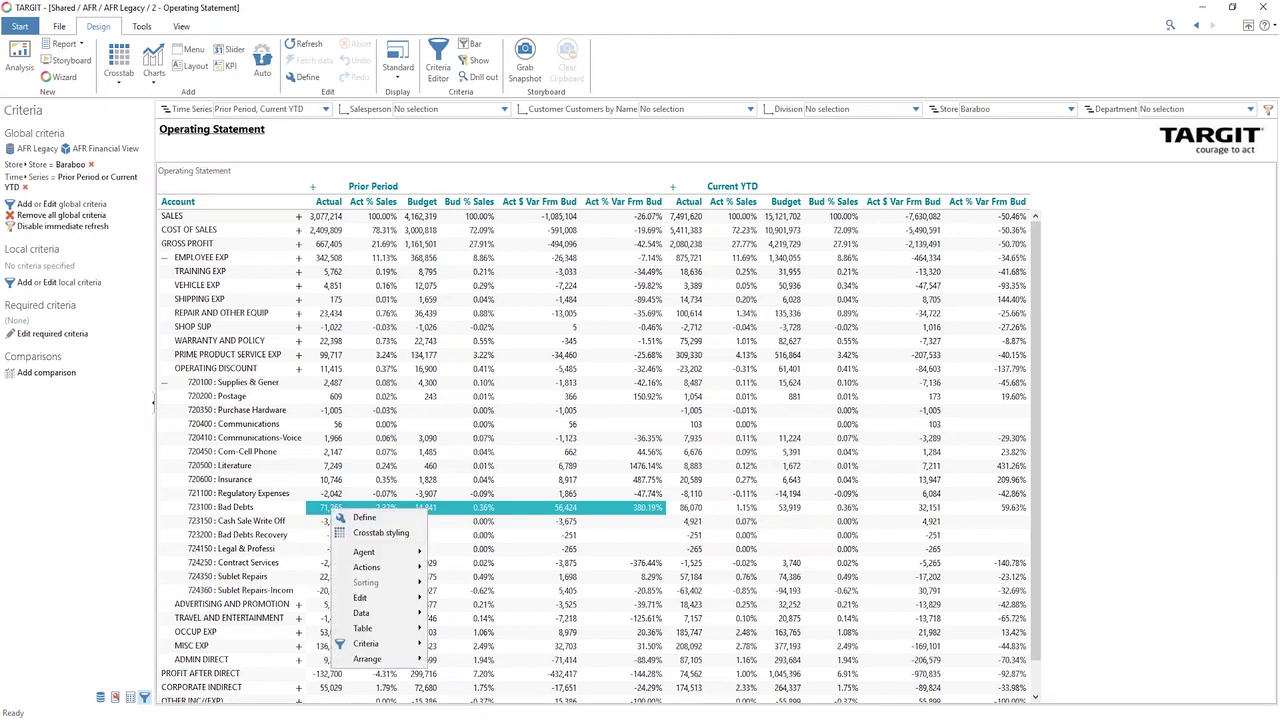
mouse_move(367, 568)
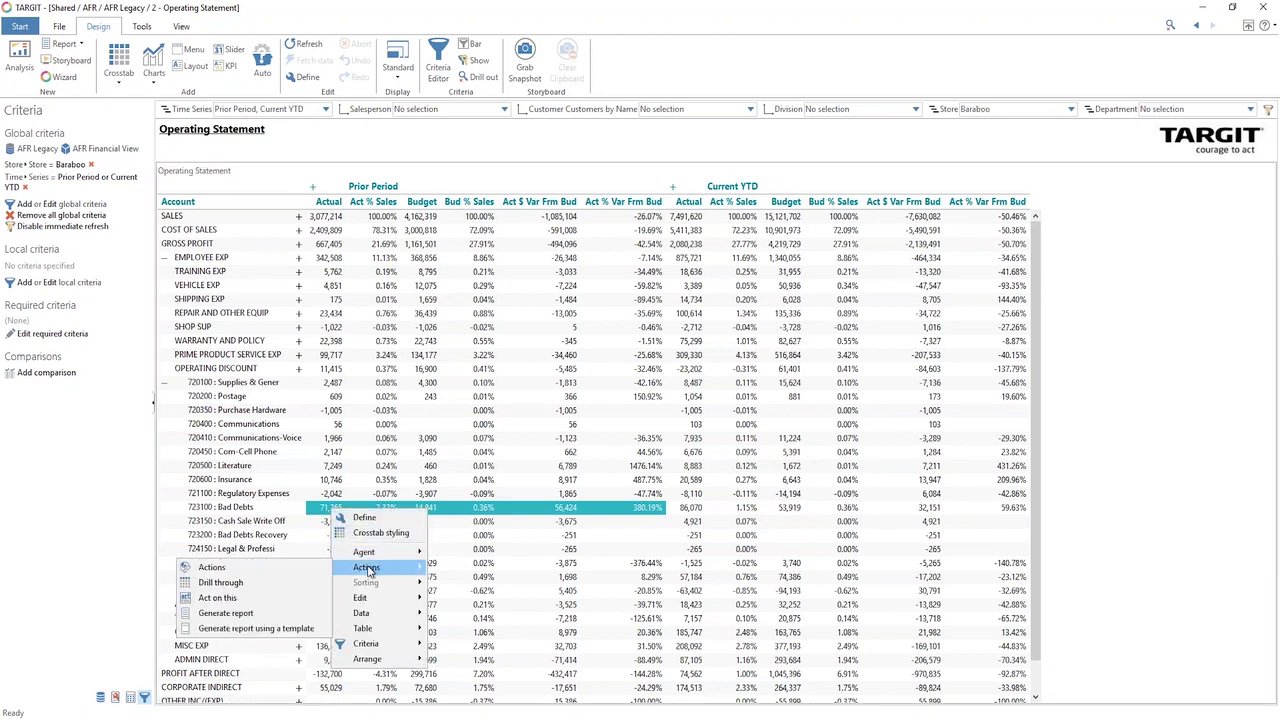
left_click(272, 568)
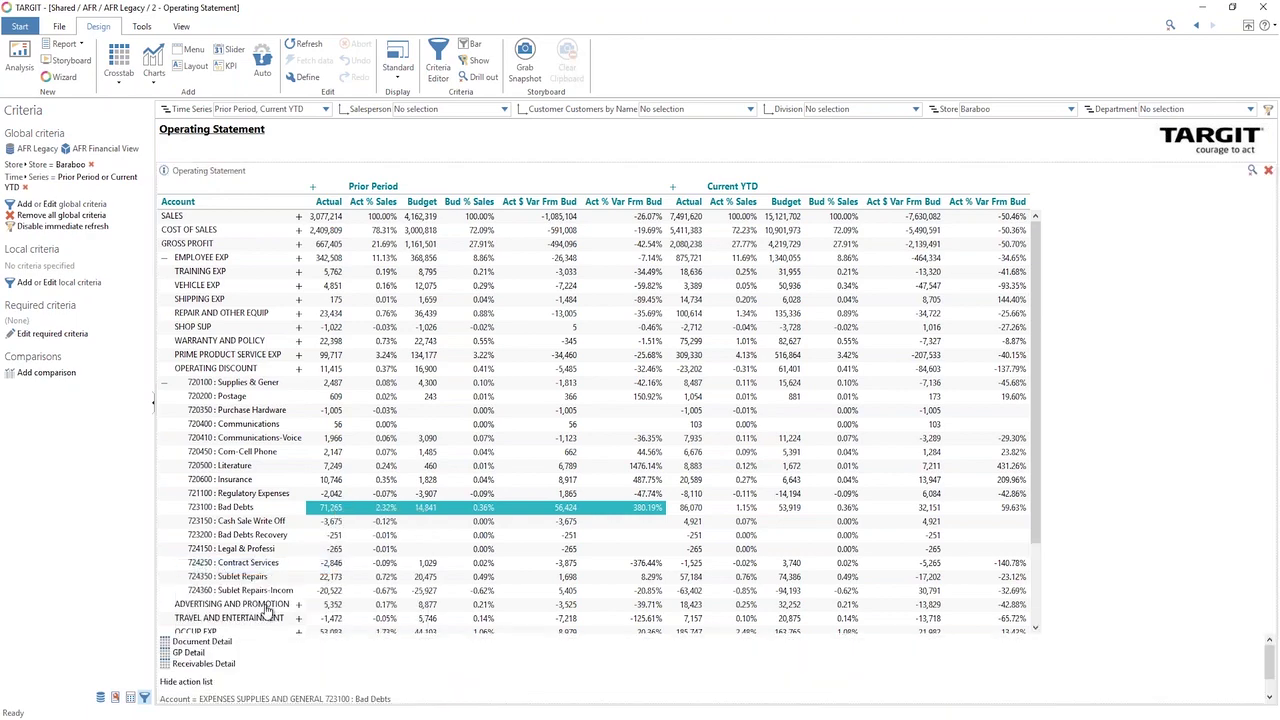
left_click(203, 642)
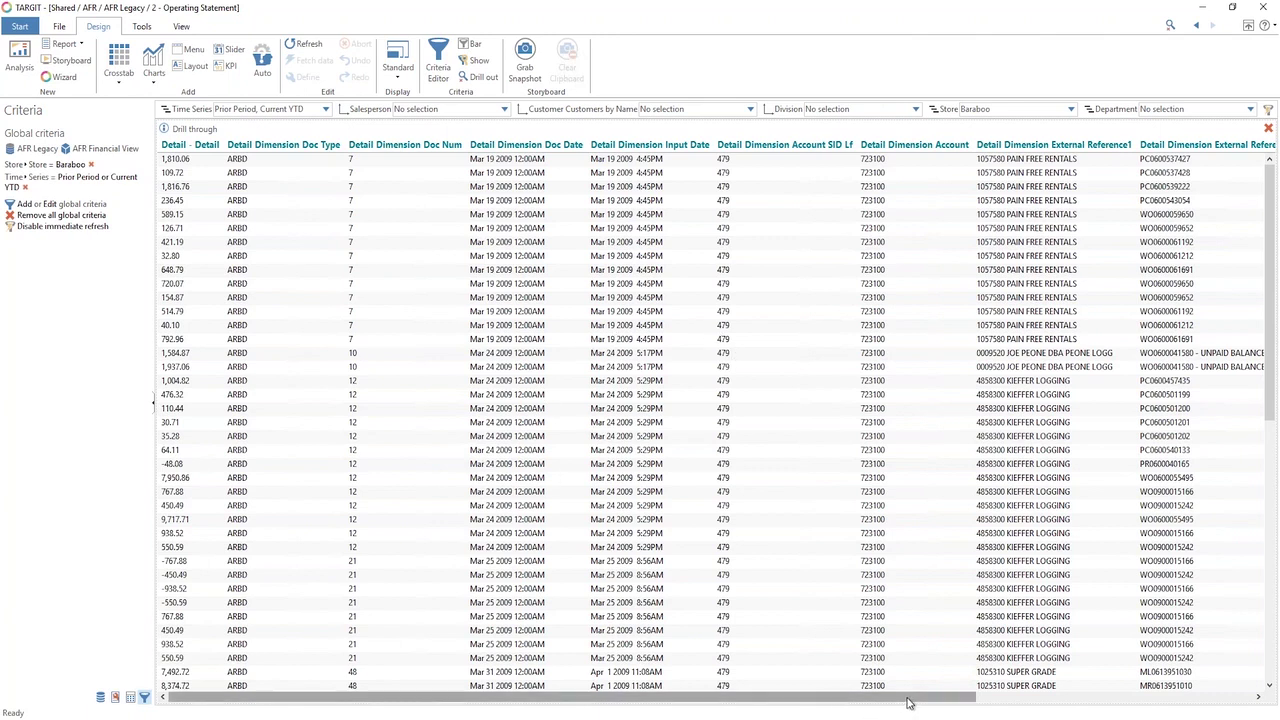
left_click_drag(913, 703, 1180, 689)
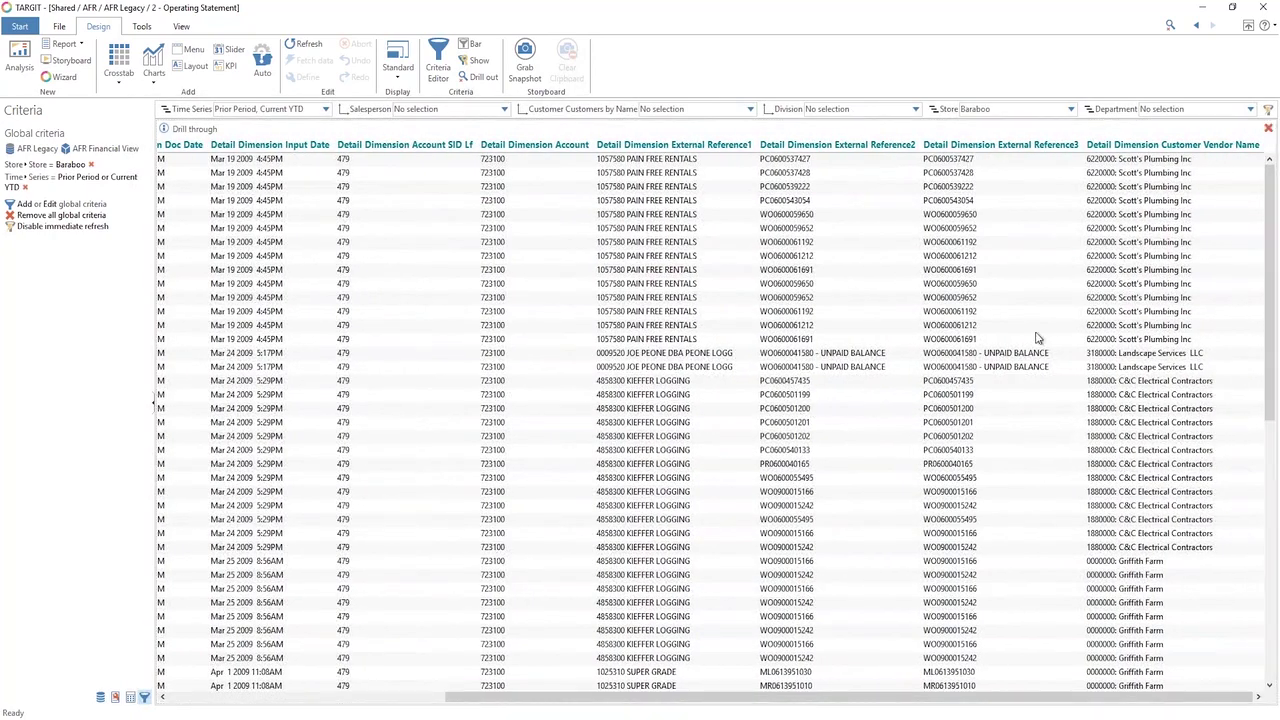
left_click(1269, 130)
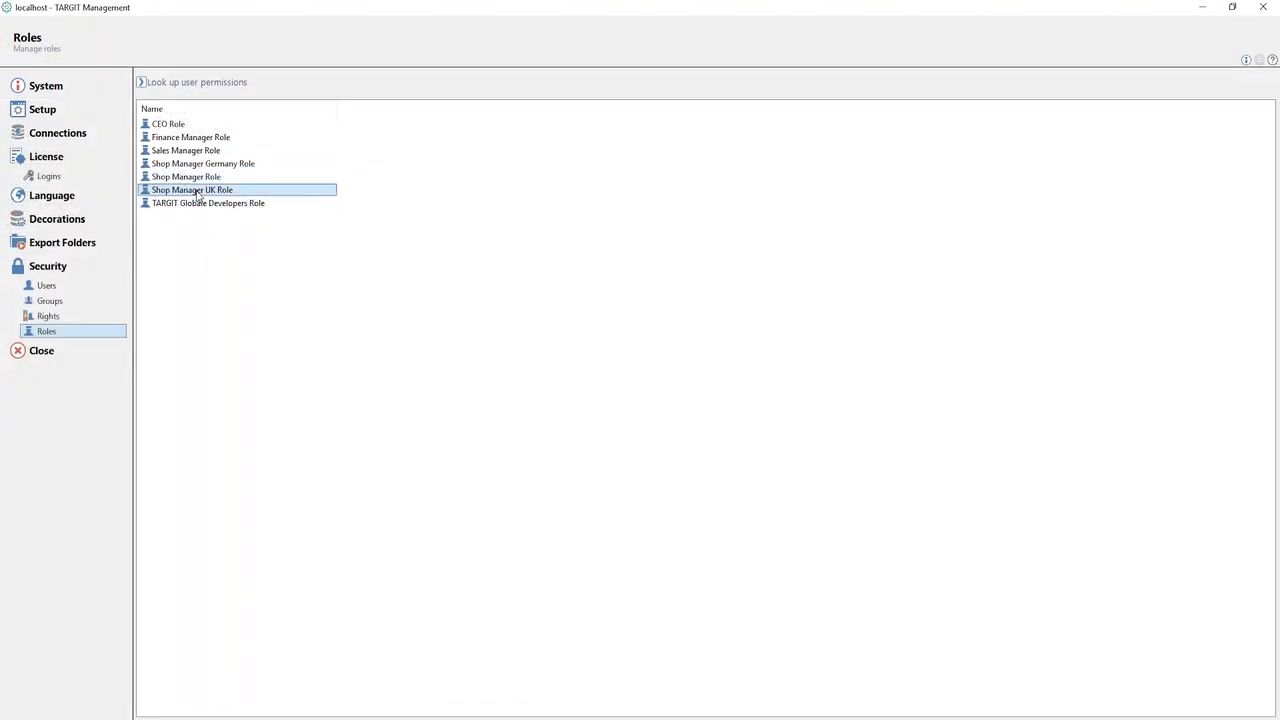
In TARGIT Management, open the Shop Manager UK Role and examine its members and the database permissions for The Company
double_click(204, 190)
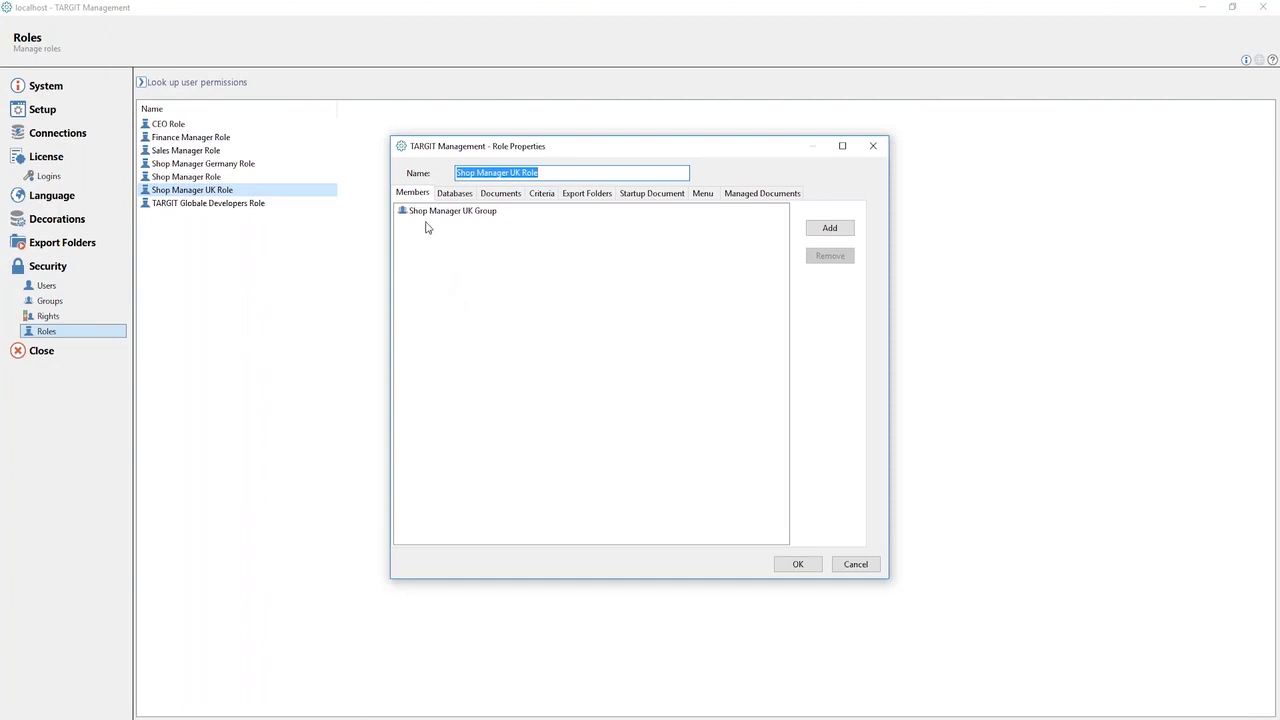
left_click(460, 214)
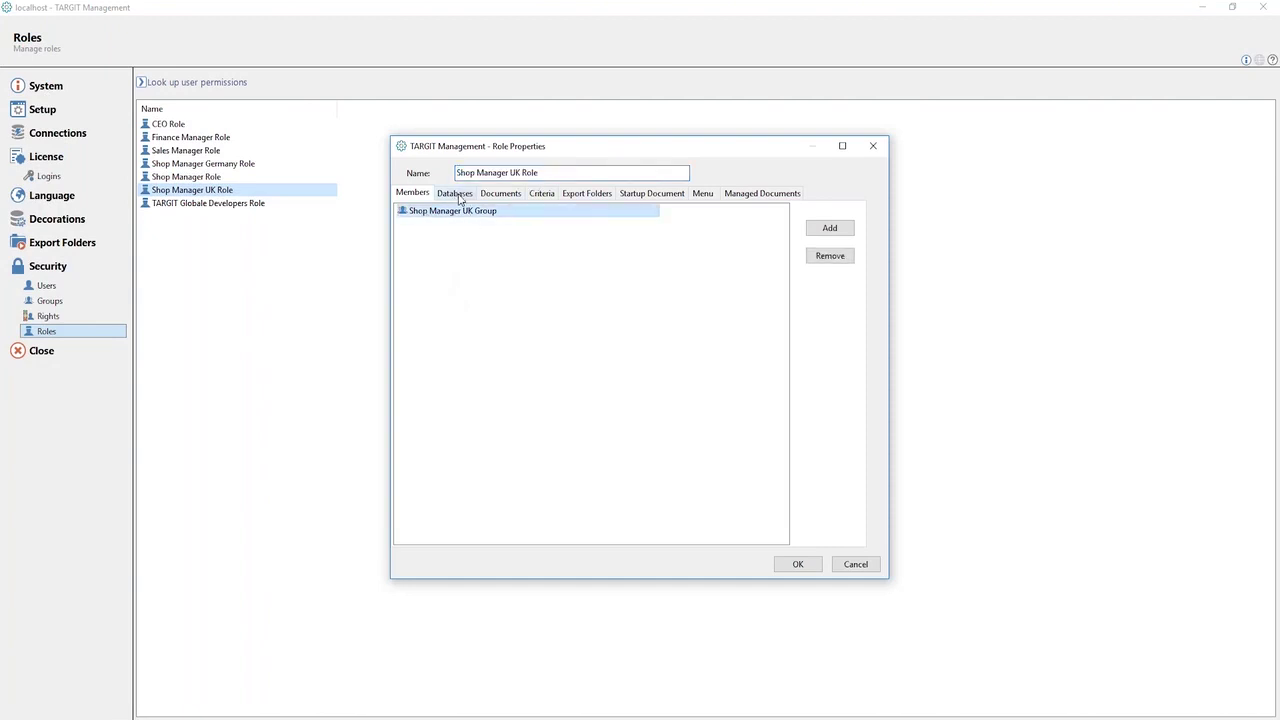
left_click(458, 195)
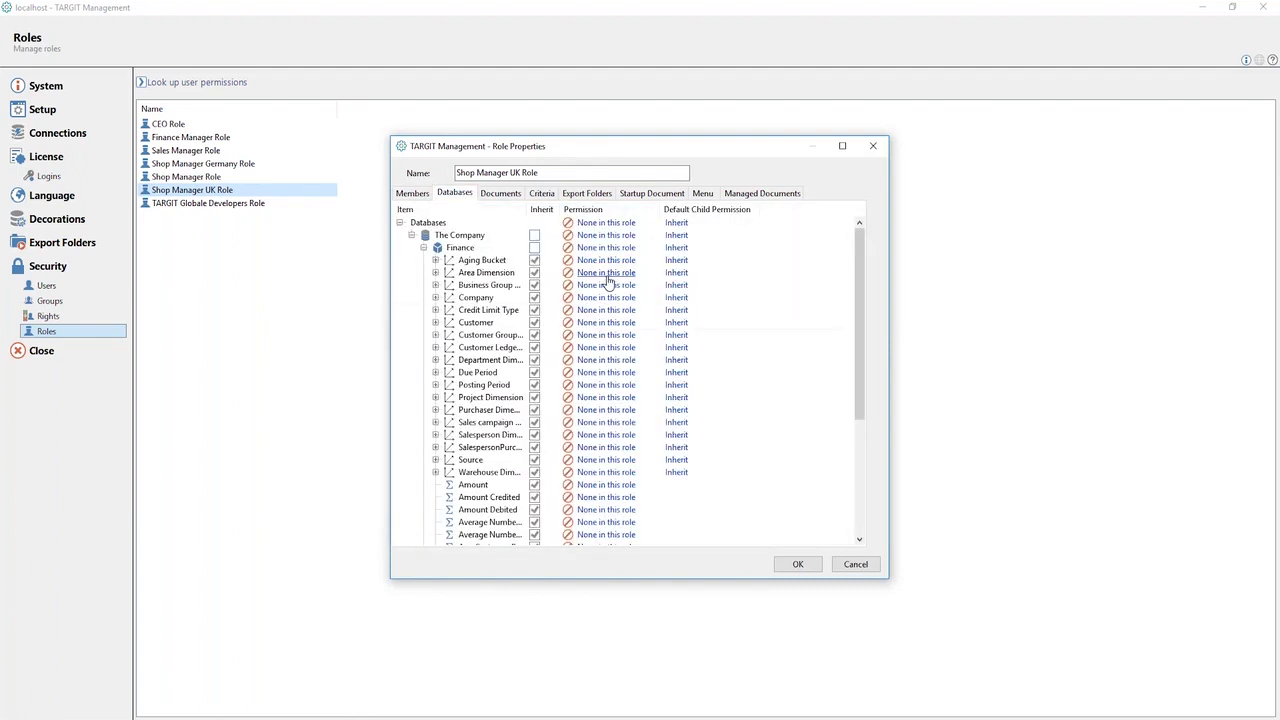
left_click(423, 247)
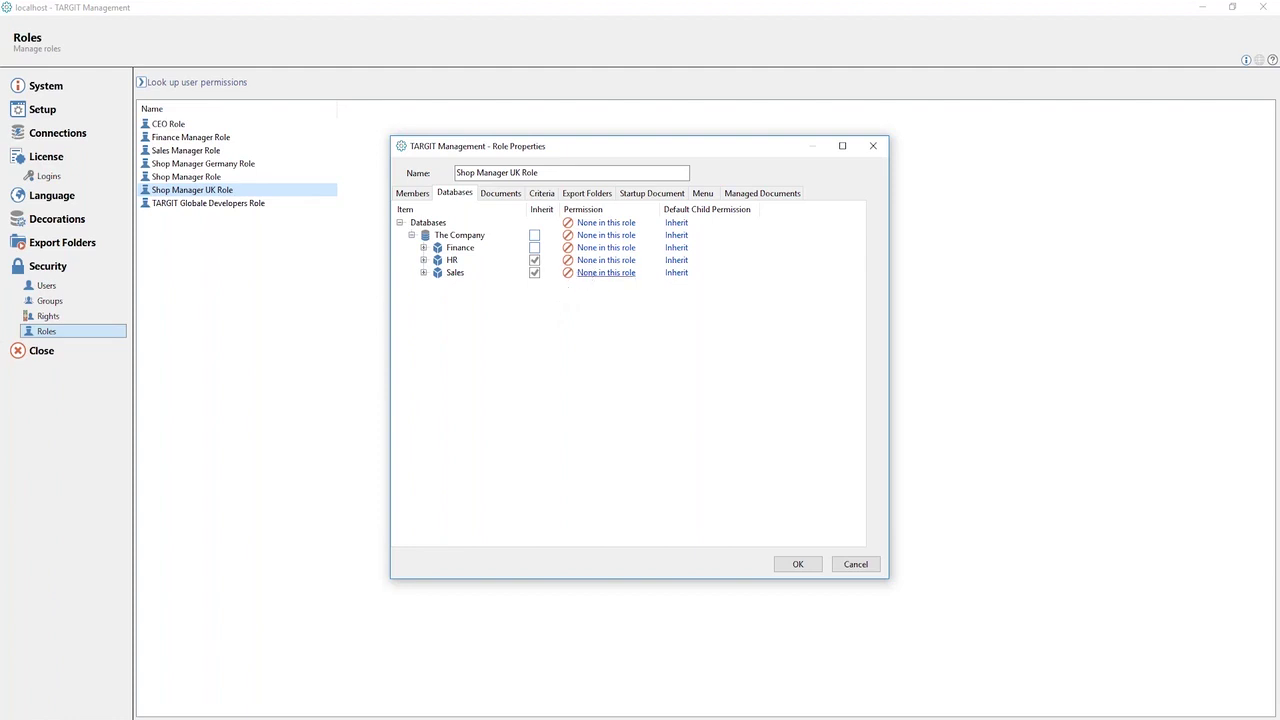
Examine the Shop Manager UK Role's read and write permissions on the shared documents, down into The Company folder
left_click(505, 196)
left_click(411, 235)
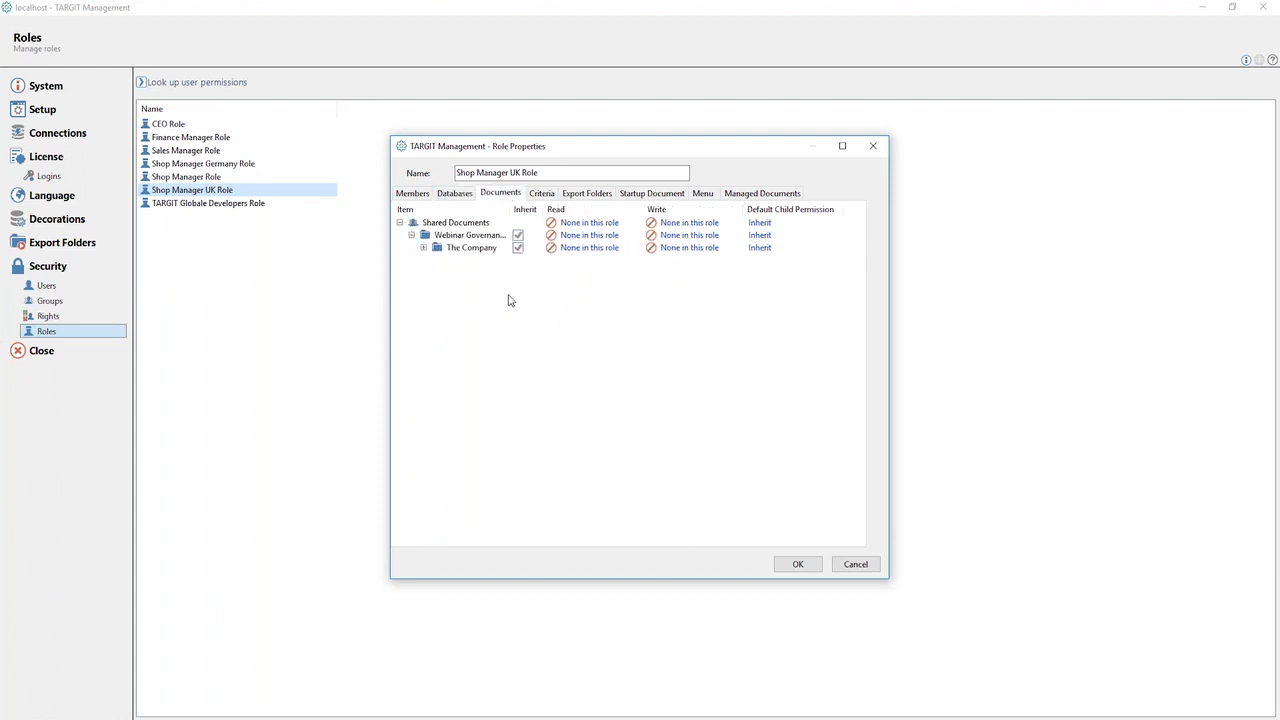
left_click(423, 247)
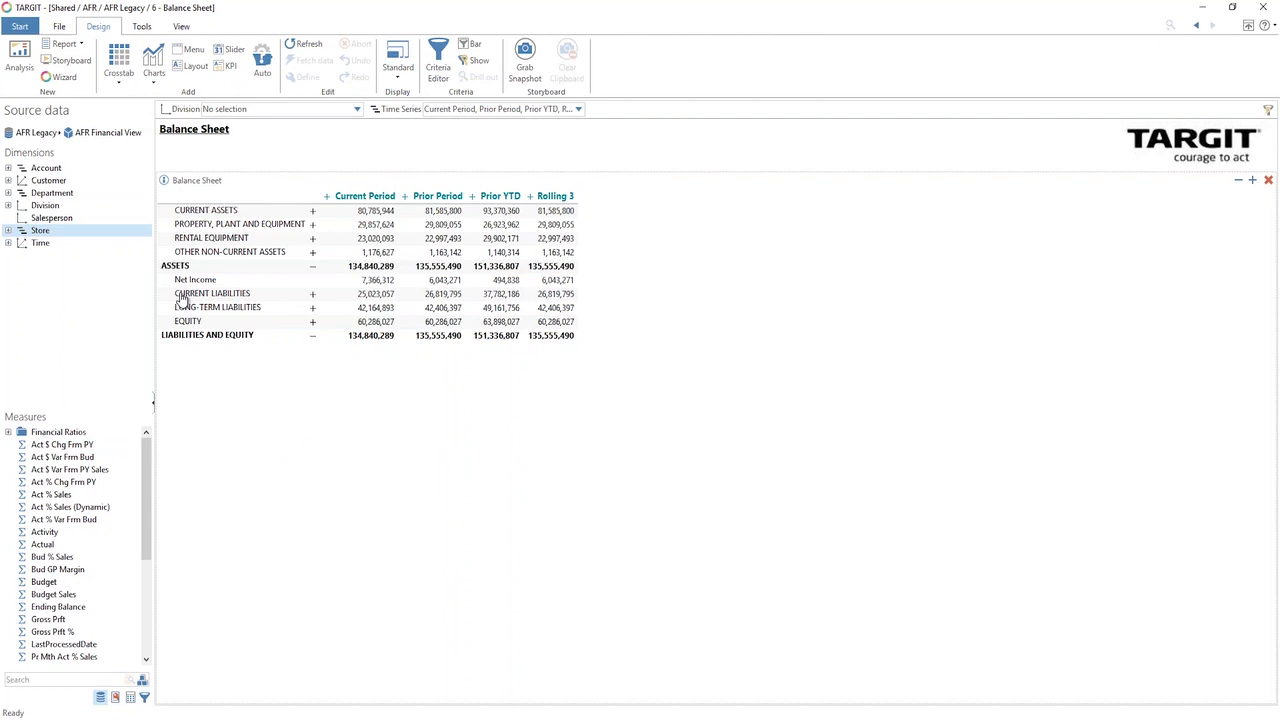
Switch to TARGIT and open the "7 - Operating Statement Seasonality" analysis from the AFR Legacy folder
left_click(63, 29)
left_click(156, 55)
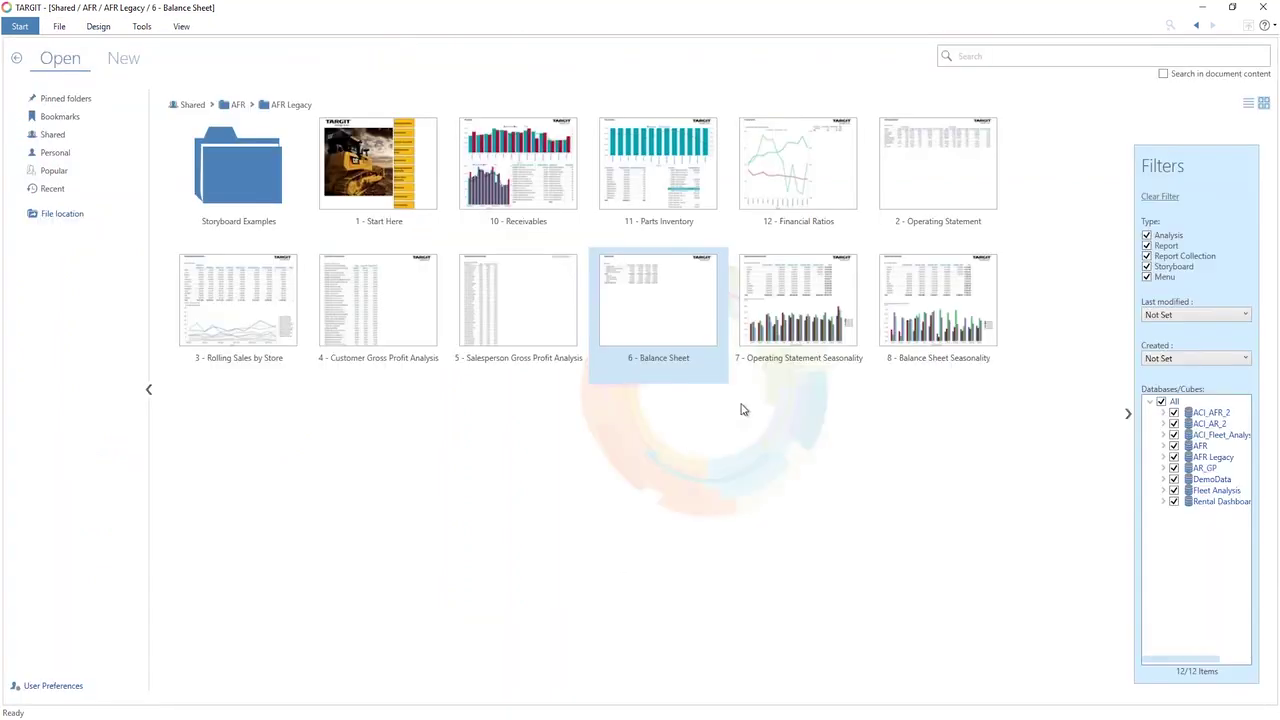
double_click(793, 345)
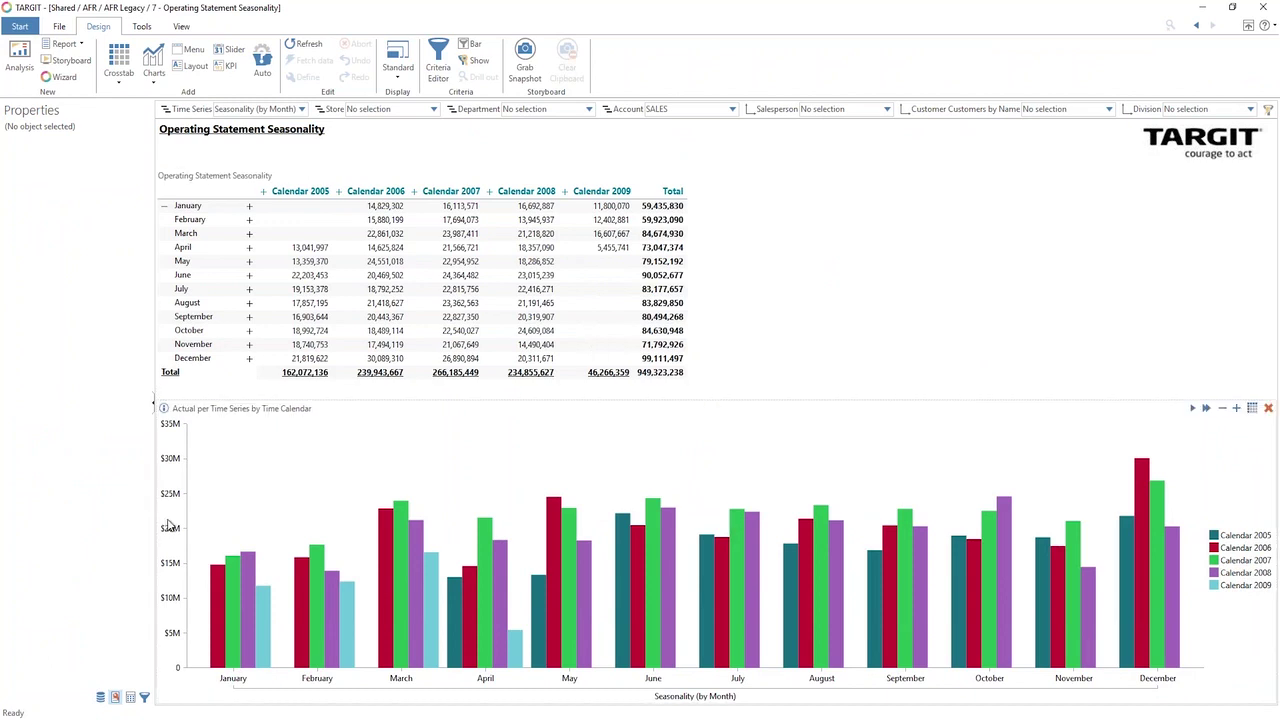
Return to the AFR Legacy folder's document list to choose another analysis
left_click(60, 27)
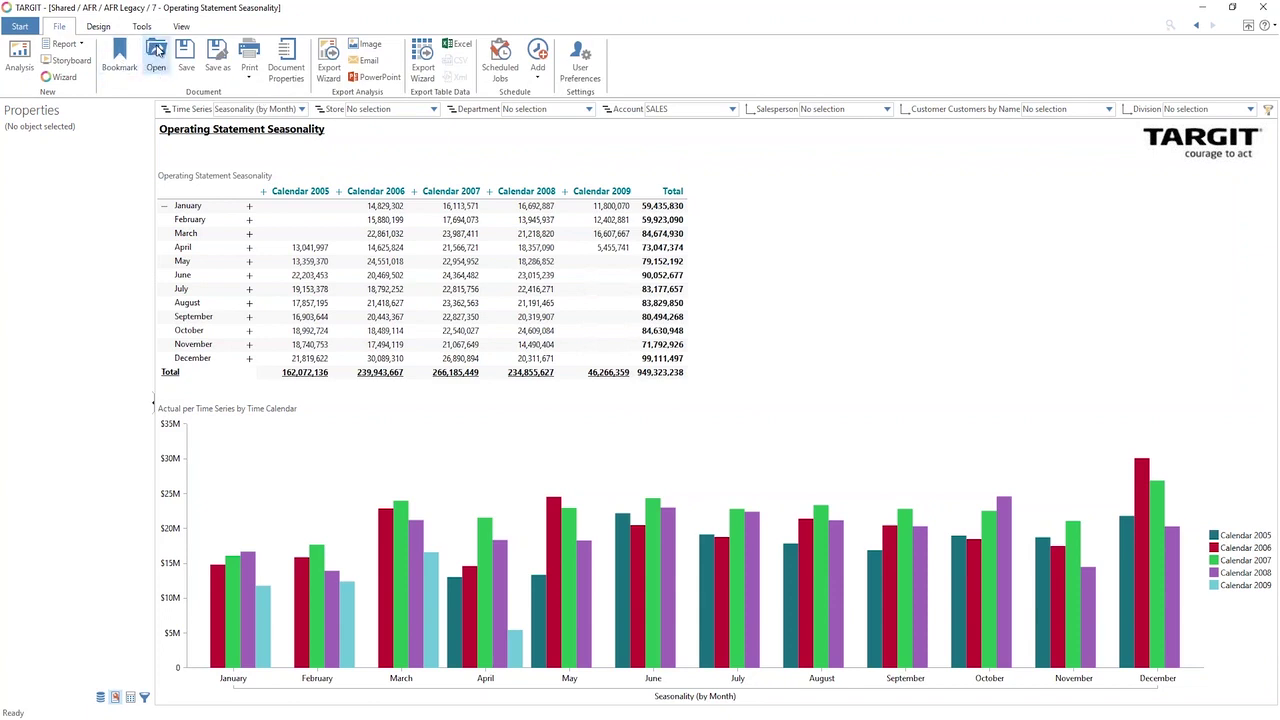
left_click(157, 50)
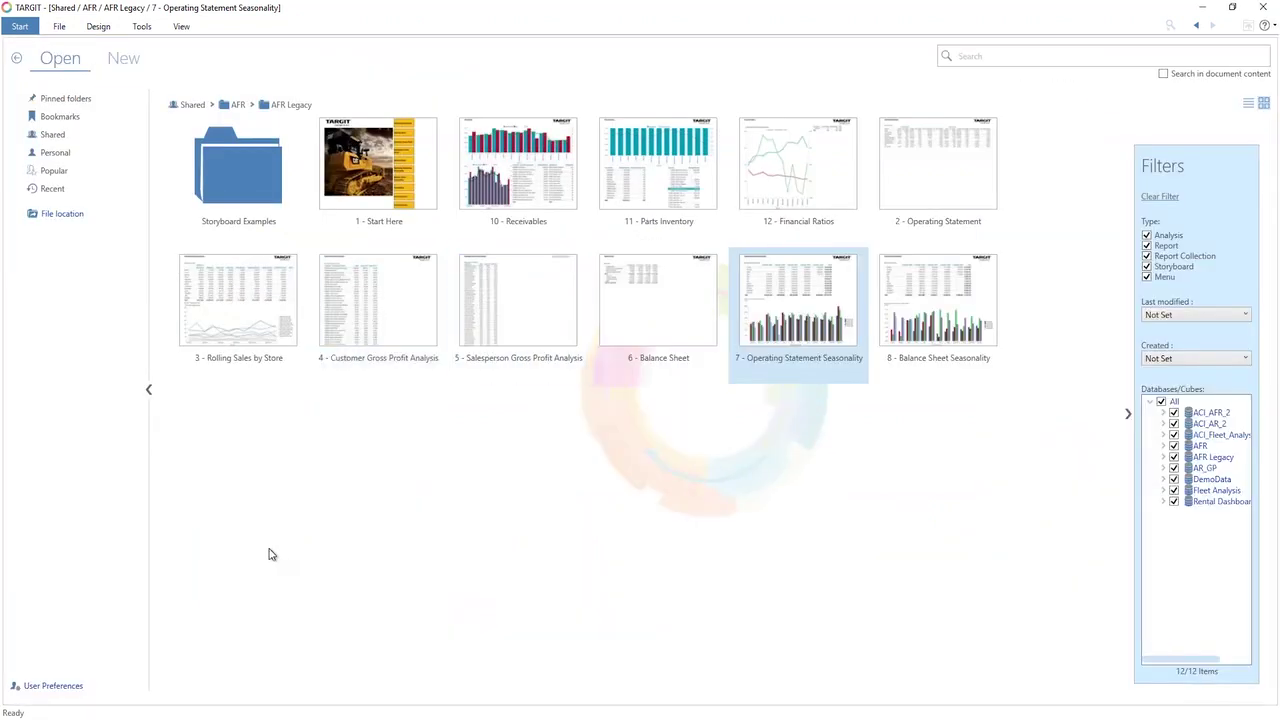